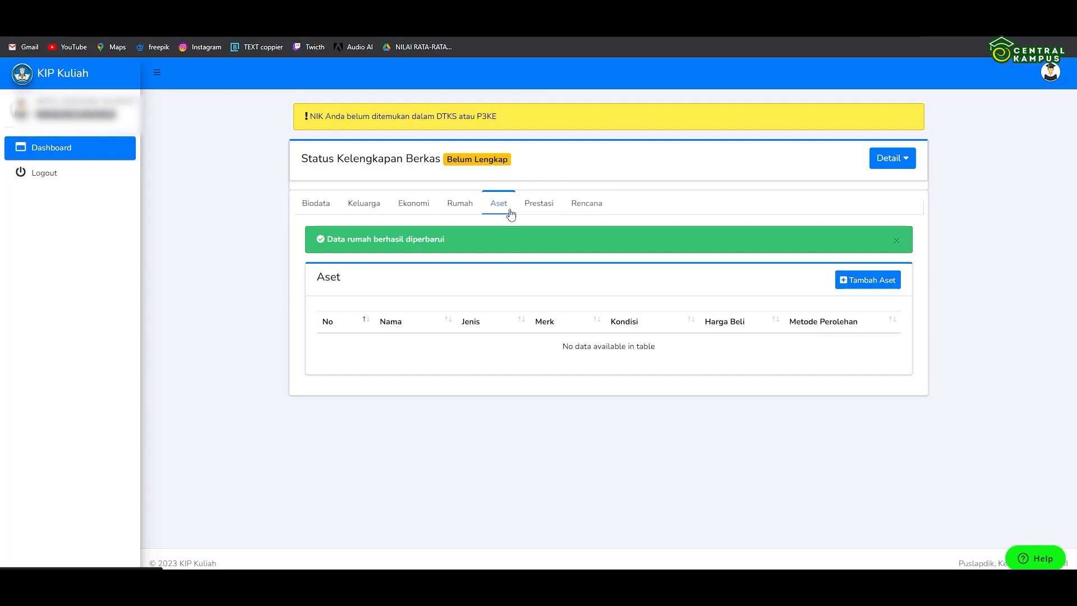
Step: Start a new asset entry with the item name "sepeda motor" and the brand "beat"
left_click(844, 280)
left_click(328, 201)
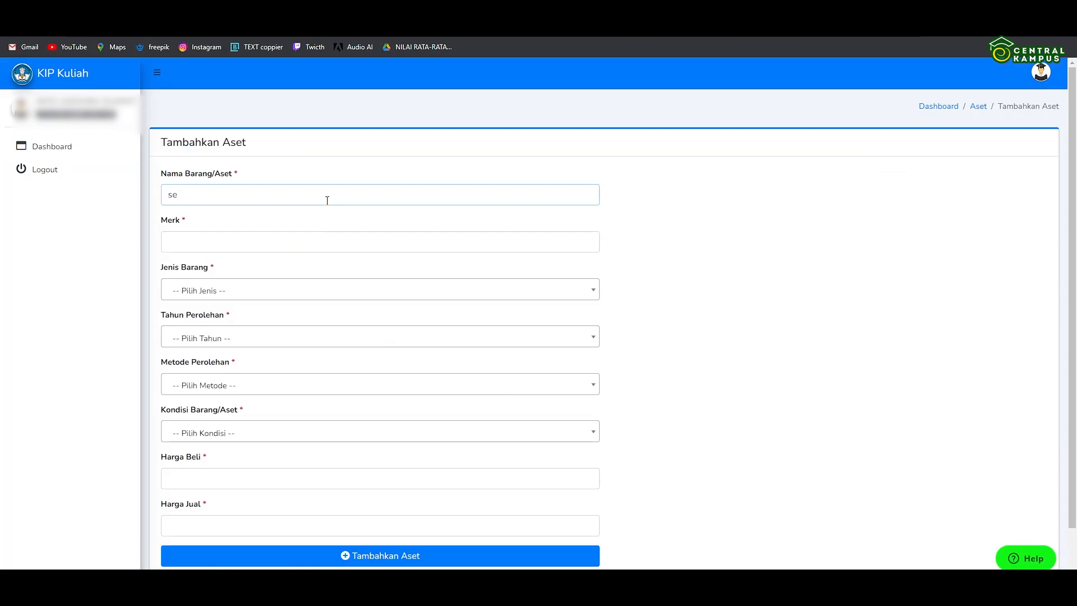
type("sepeda motor")
left_click(311, 243)
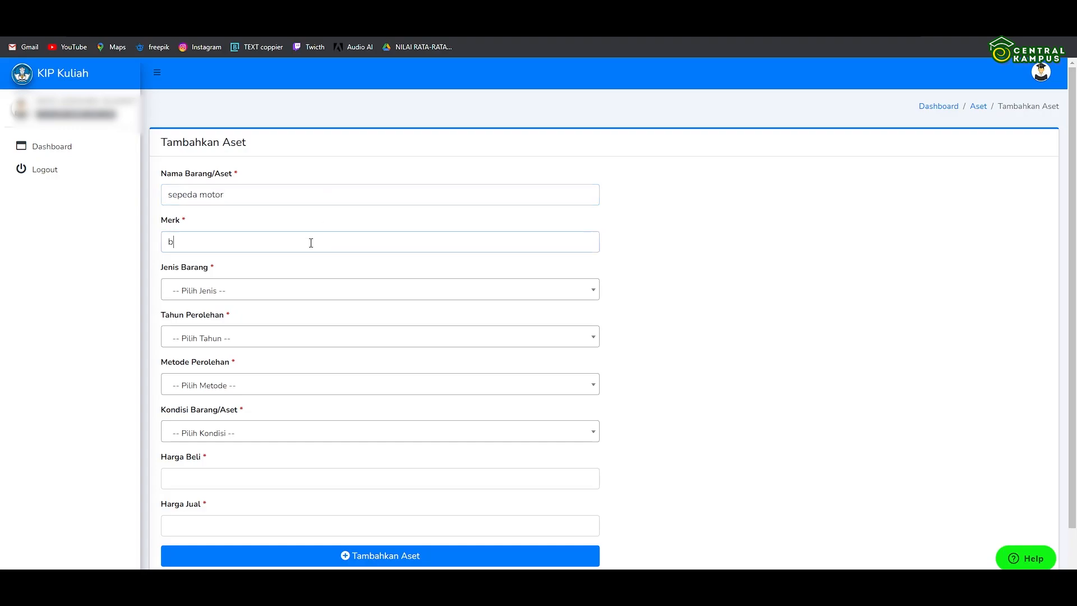
Step: Set the asset's type (Jenis Barang) to Transportasi and its acquisition year to 2021
left_click(222, 292)
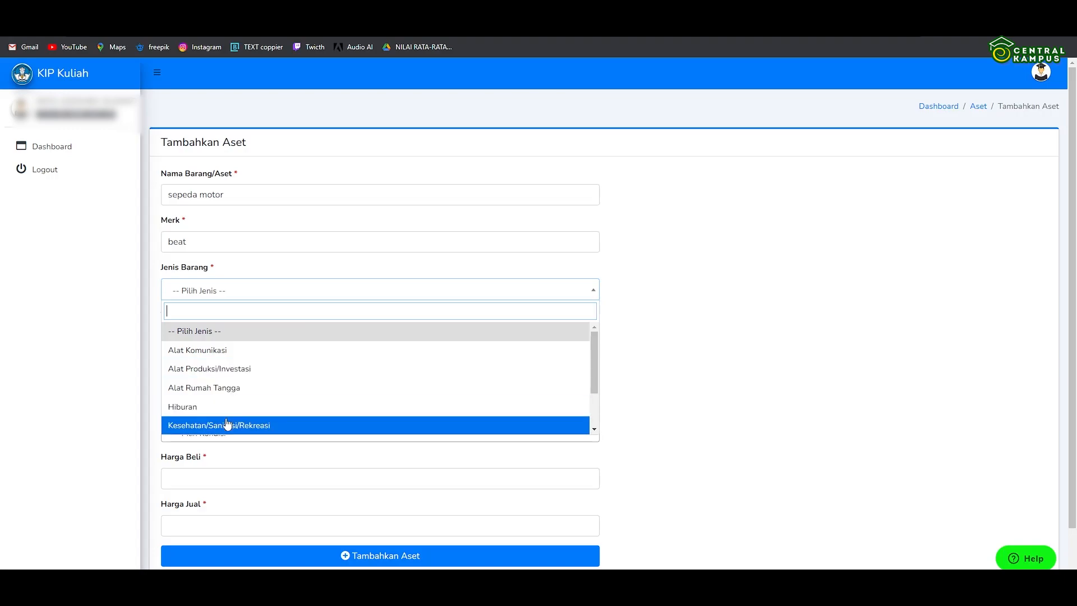
scroll(240, 389, "down", 1)
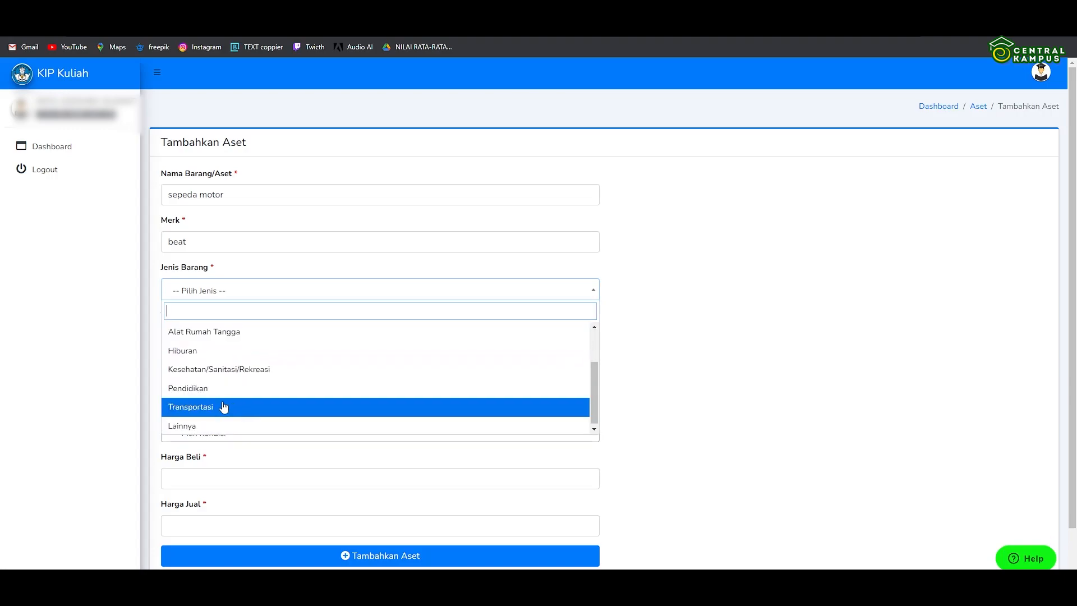
left_click(223, 408)
left_click(285, 339)
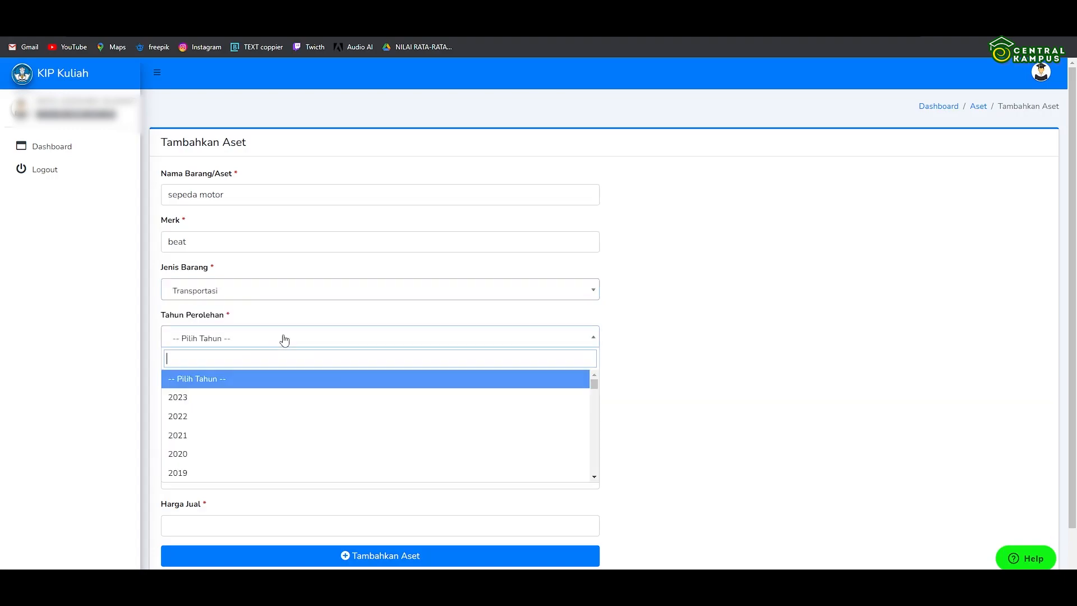
left_click(233, 400)
left_click(242, 344)
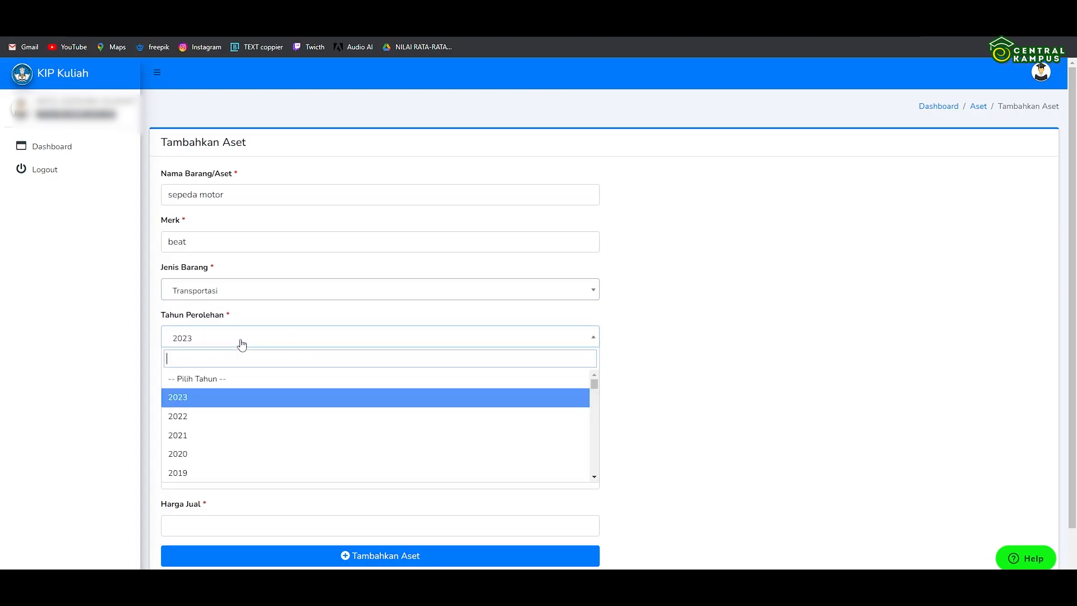
left_click(207, 435)
Step: Set the asset's acquisition method to Membeli Tunai and its condition to Berfungsi
left_click(265, 387)
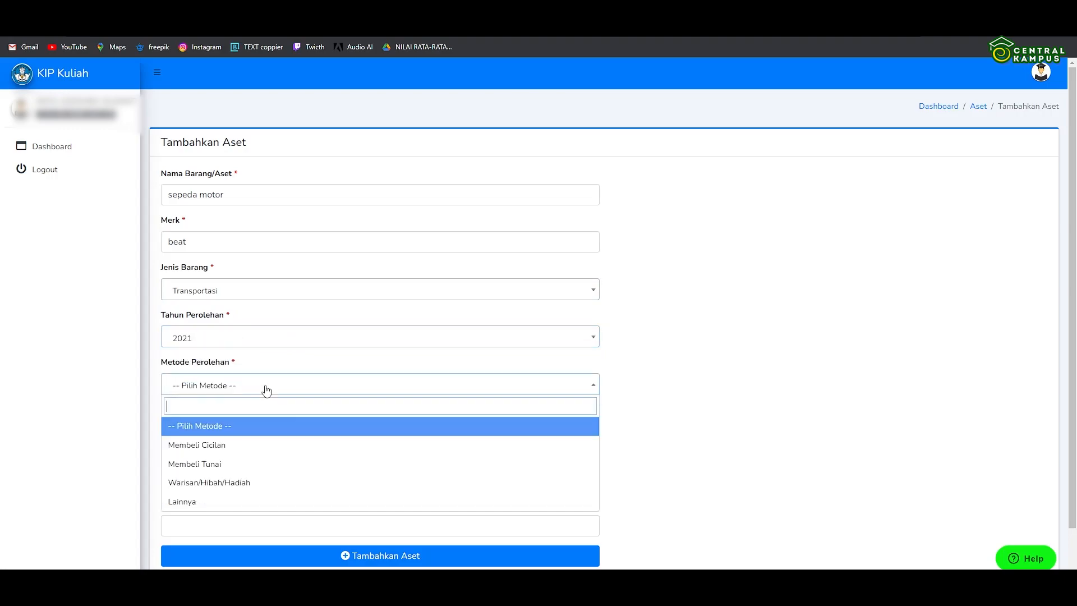
left_click(225, 472)
scroll(301, 435, "down", 1)
left_click(293, 397)
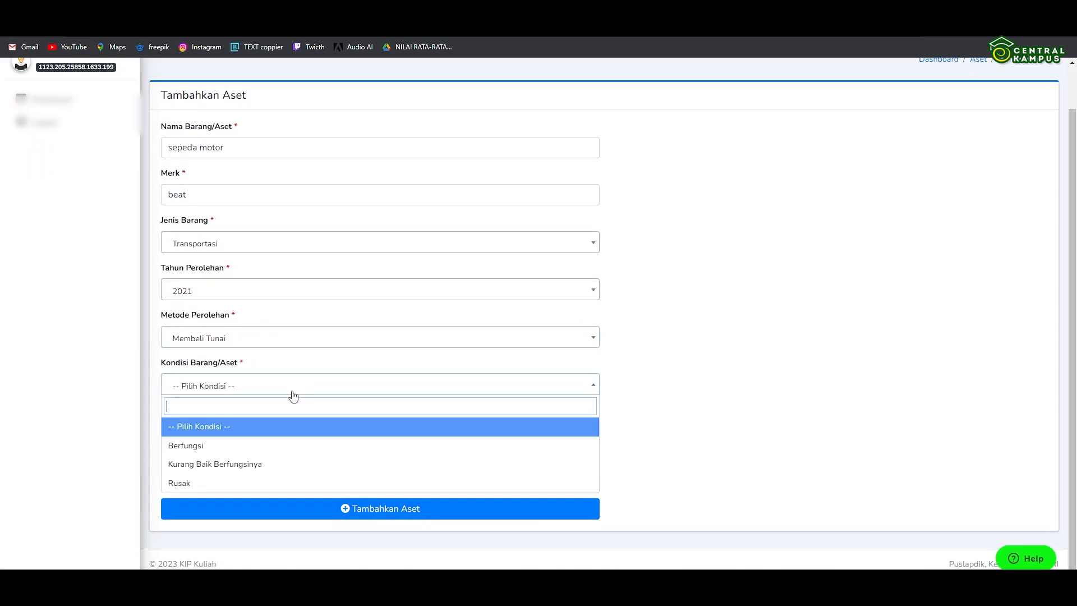
left_click(241, 448)
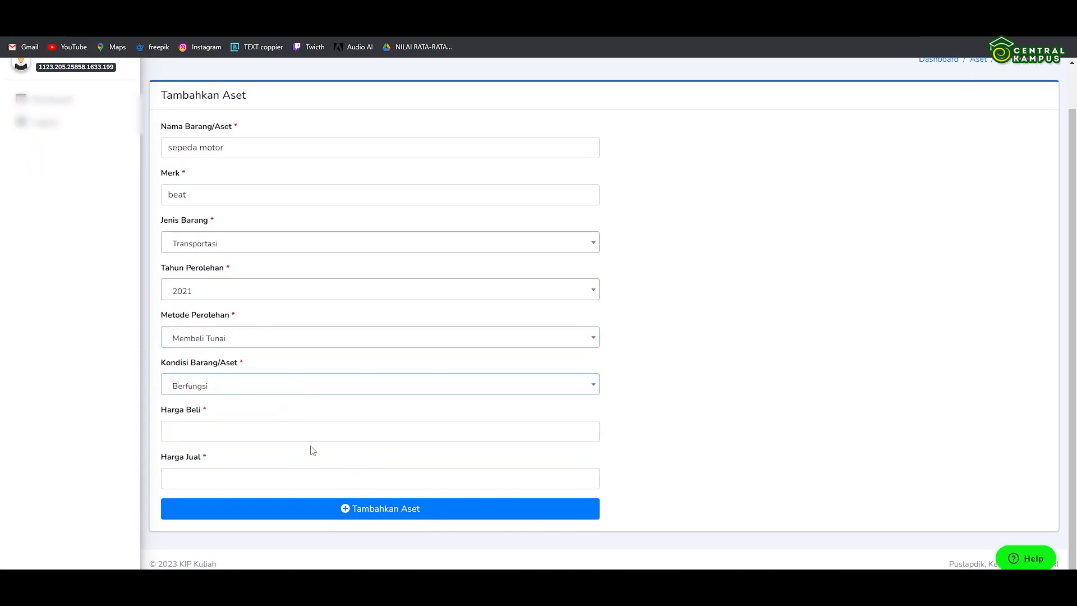
Step: Enter a purchase price of Rp. 10.000 and a selling price of Rp. 0, submit the asset, and dismiss the save confirmation
left_click(248, 429)
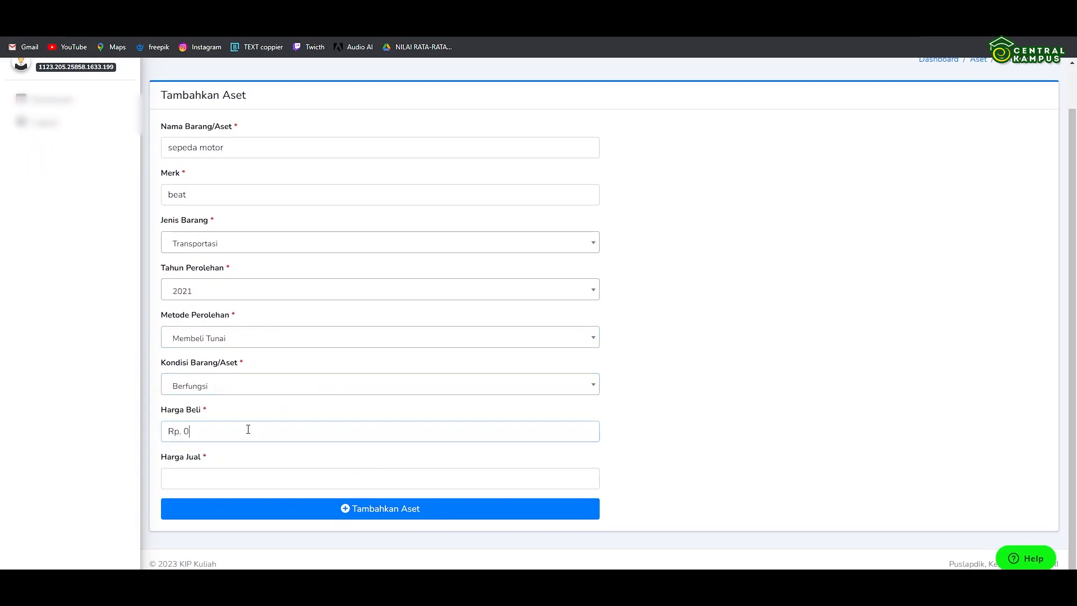
type("100.000")
key("BackSpace")
left_click(290, 511)
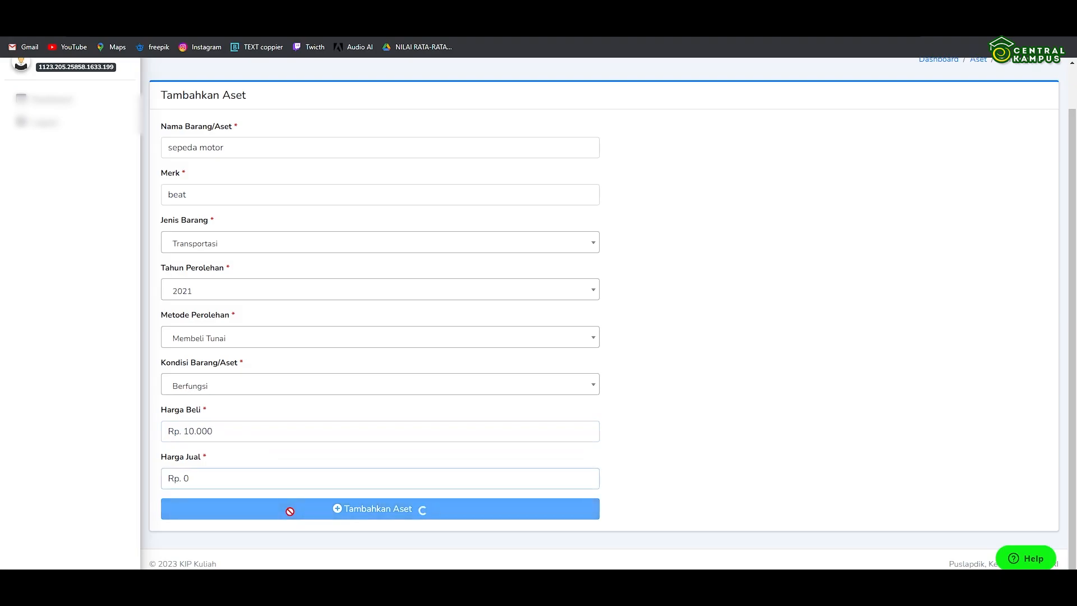
scroll(491, 490, "up", 1)
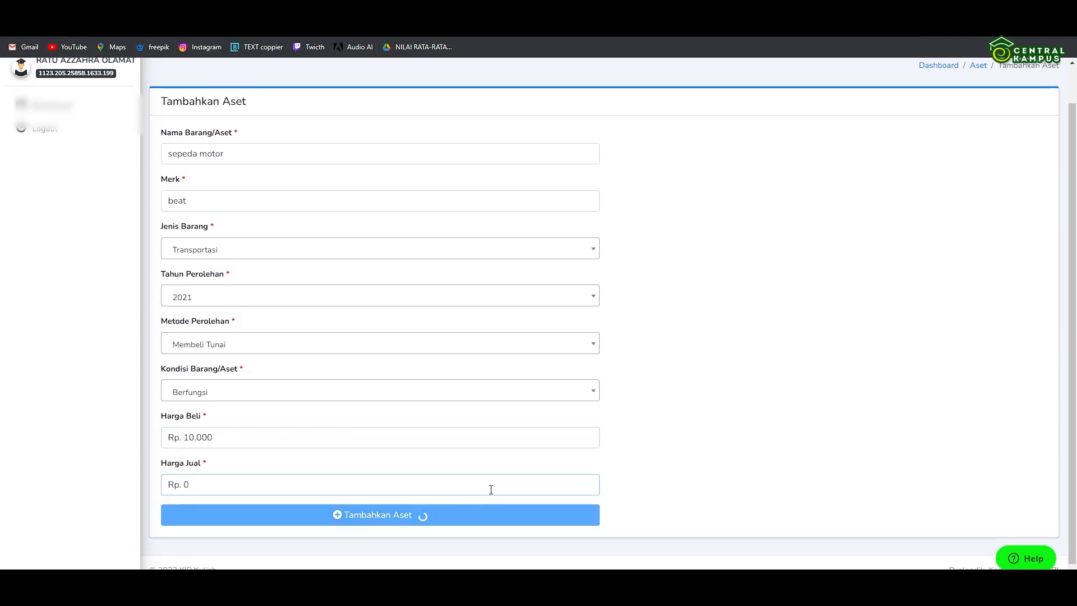
scroll(491, 490, "up", 1)
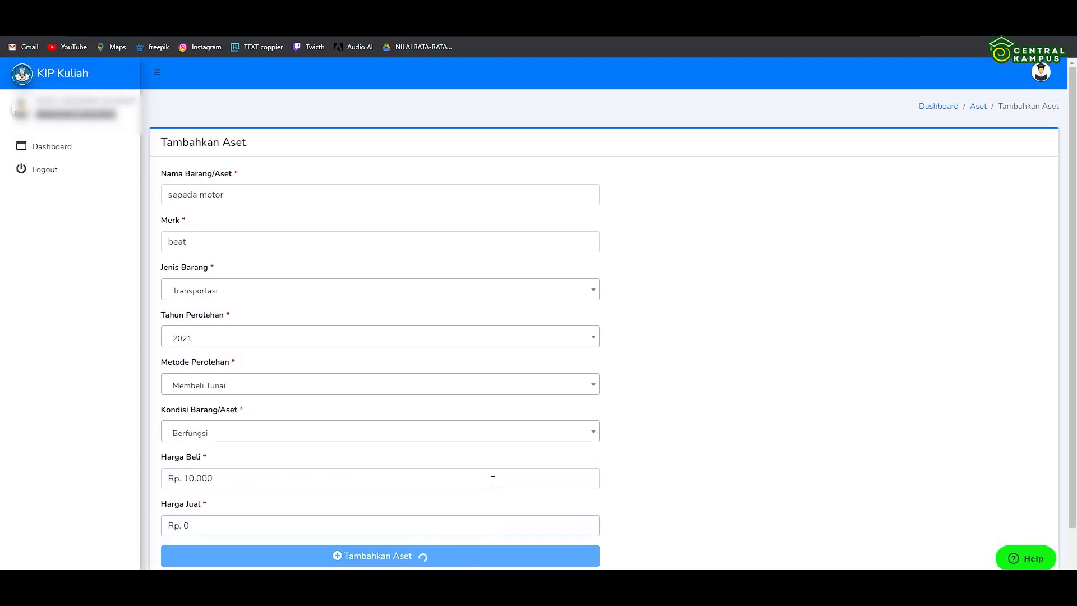
scroll(423, 368, "down", 1)
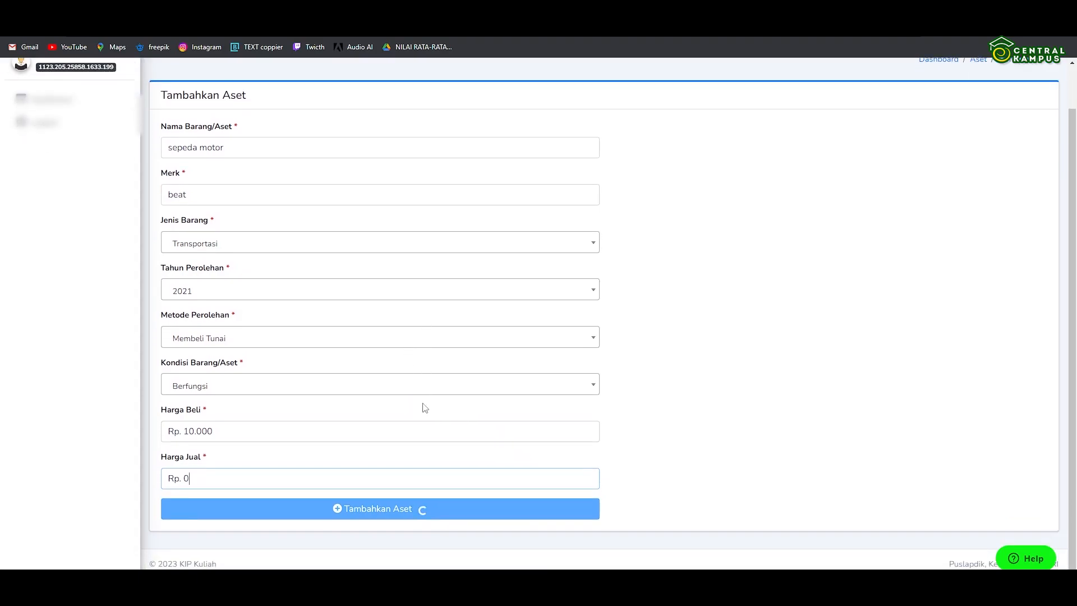
scroll(425, 408, "up", 1)
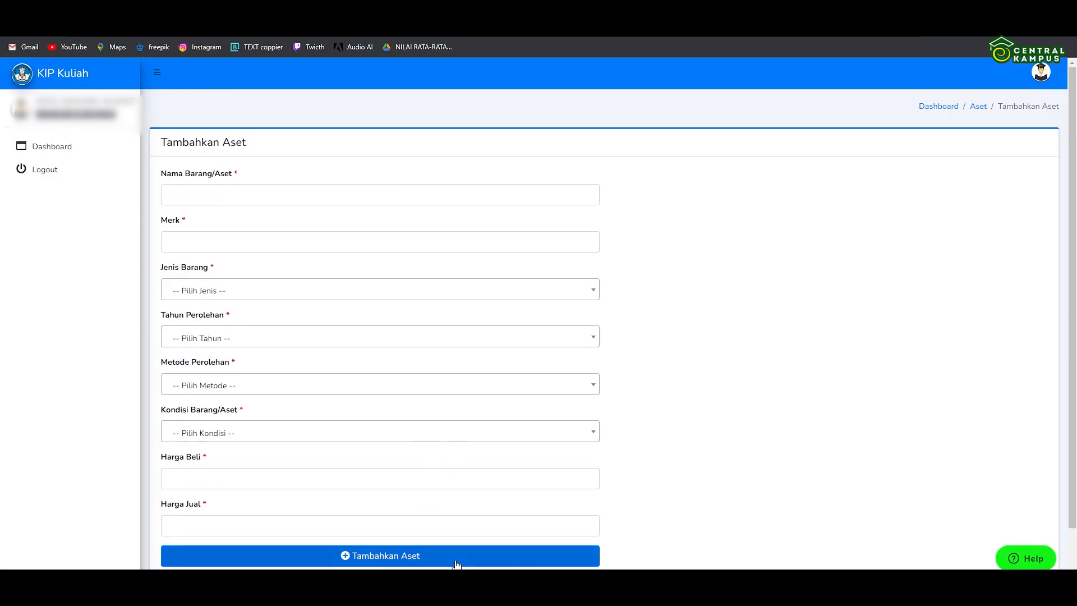
left_click(458, 564)
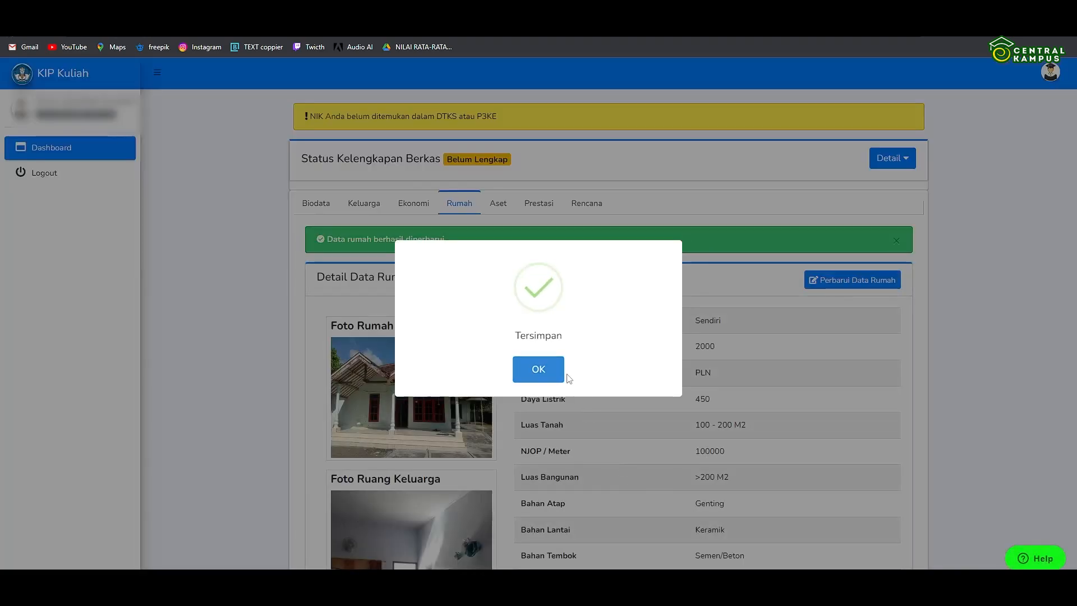
left_click(561, 375)
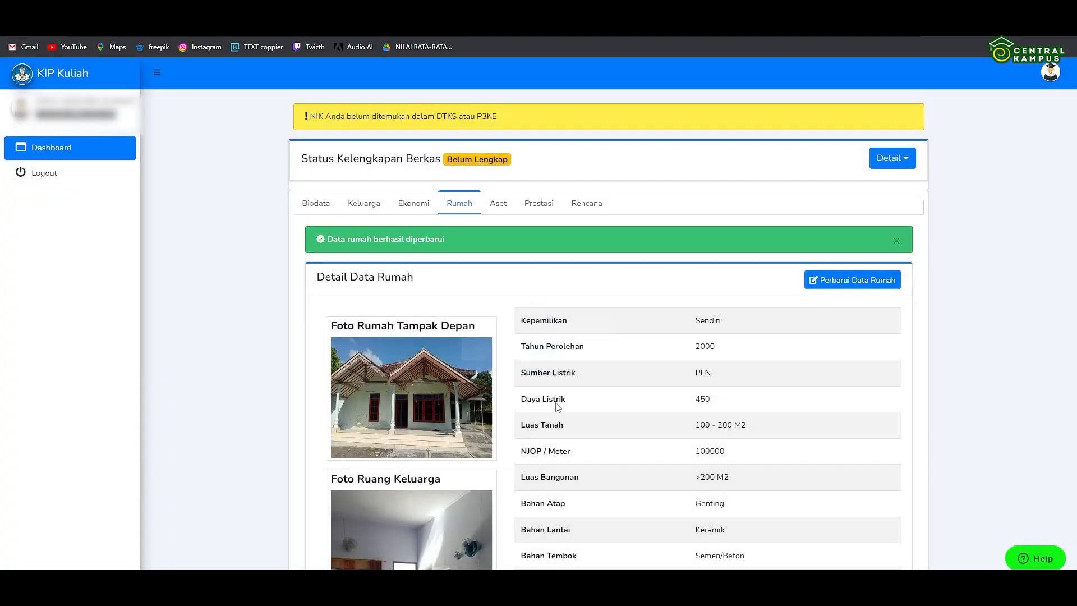
Step: Start a new achievement (Prestasi) entry with the activity name "cerdas cermat"
left_click(541, 209)
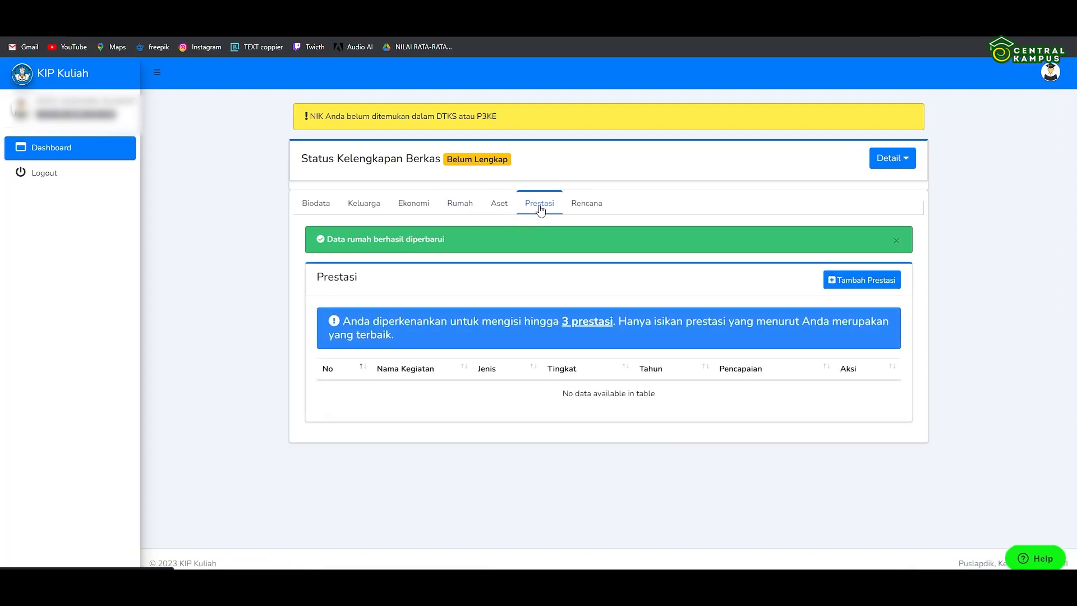
left_click(857, 282)
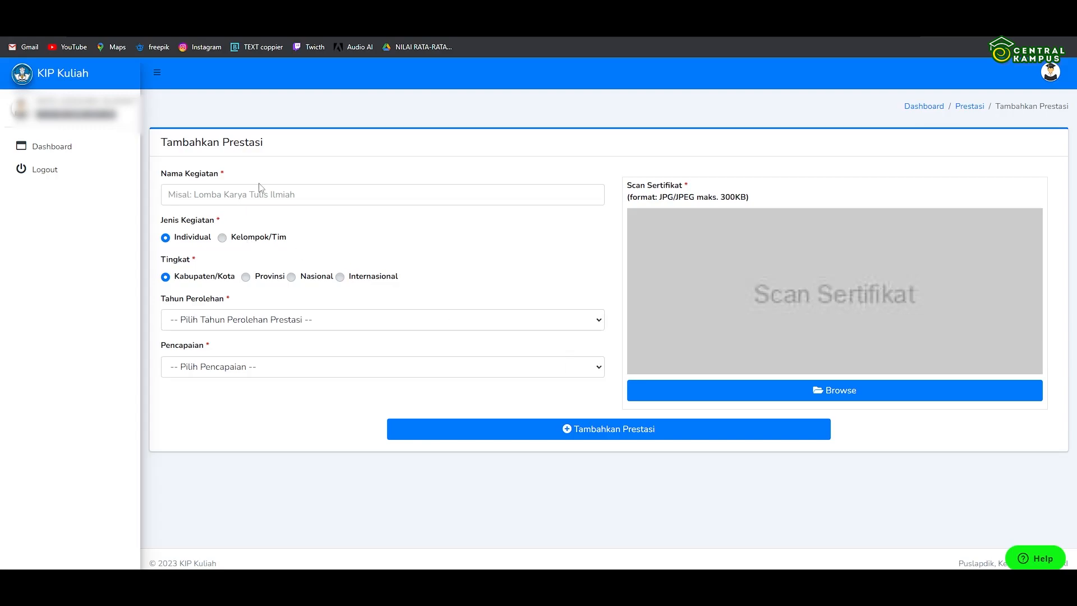
left_click(247, 194)
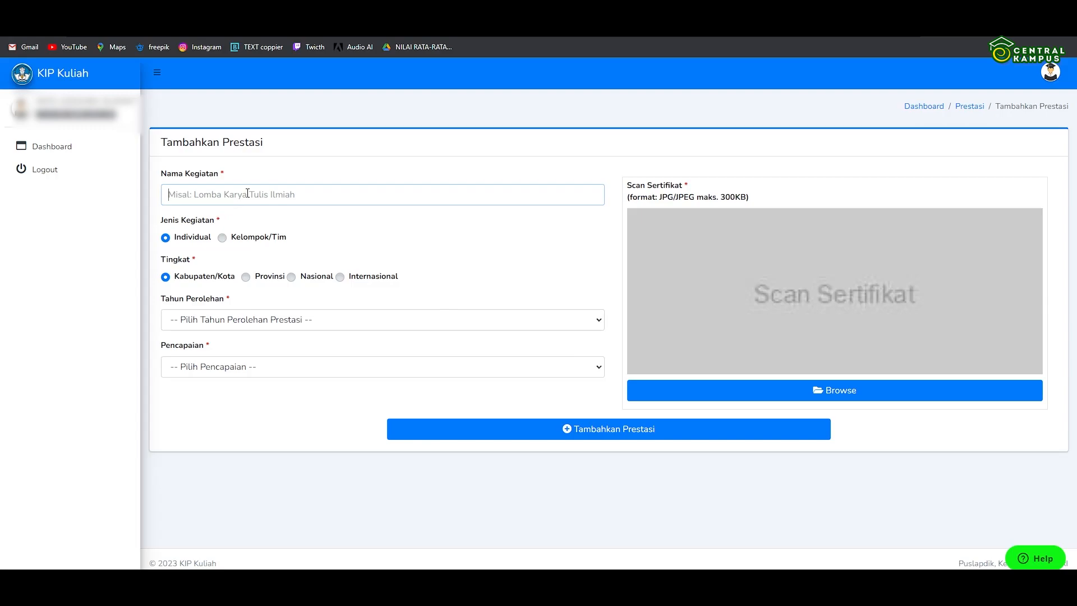
type("cerda")
left_click(395, 324)
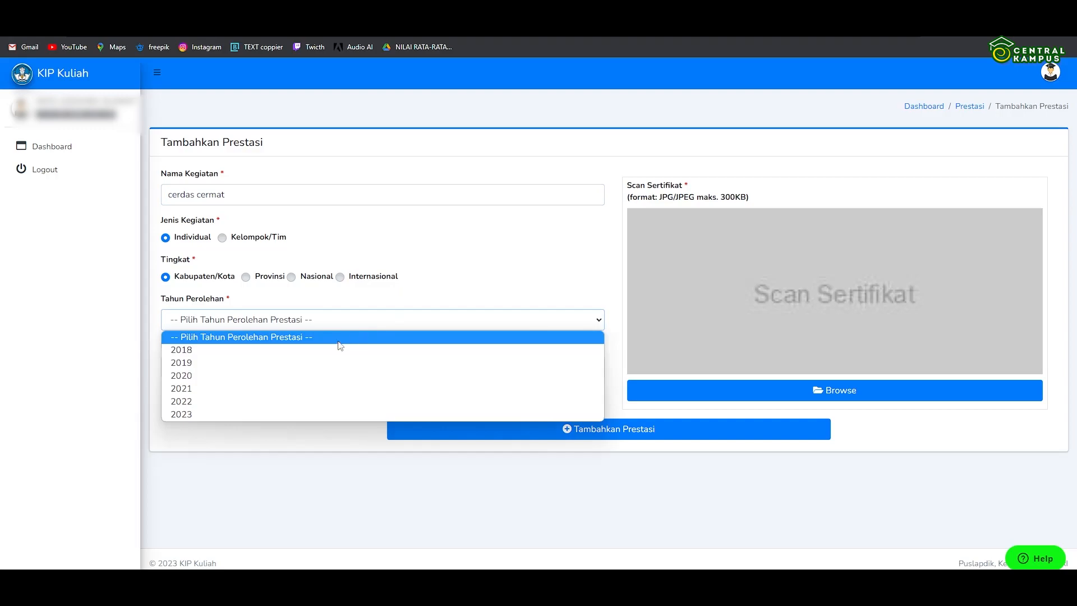
left_click(147, 328)
left_click(300, 320)
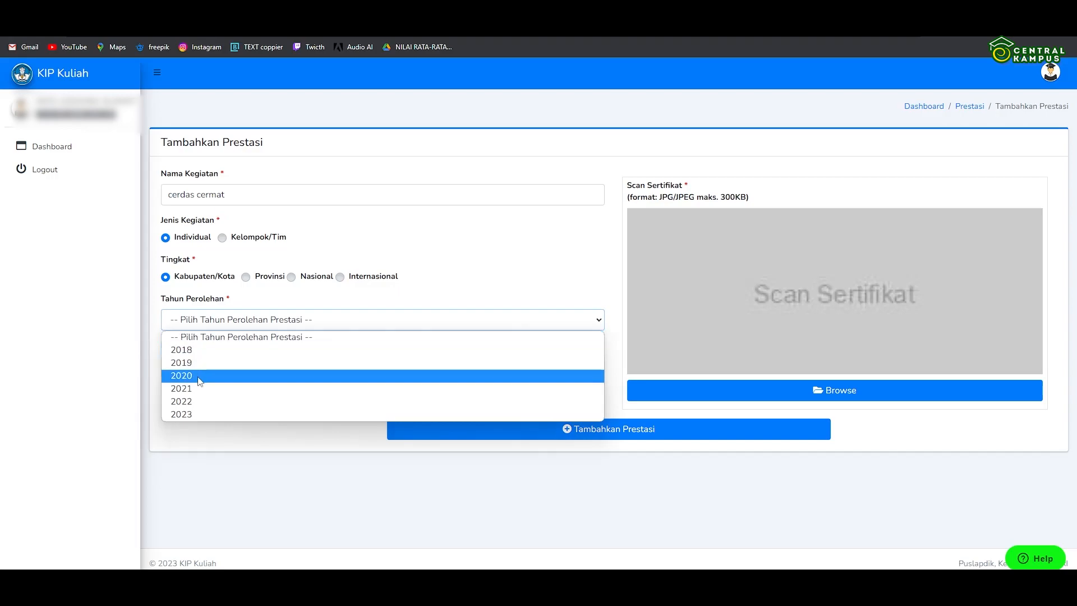
left_click(162, 310)
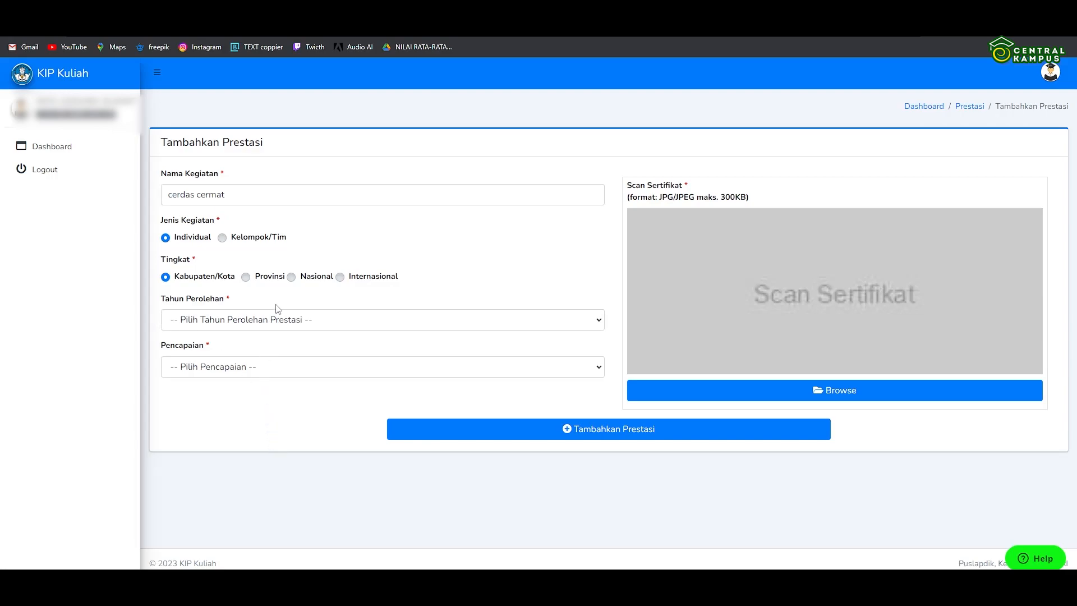
Step: Set the achievement's year to 2020 and its result (Pencapaian) to Juara 1
left_click(283, 325)
left_click(268, 374)
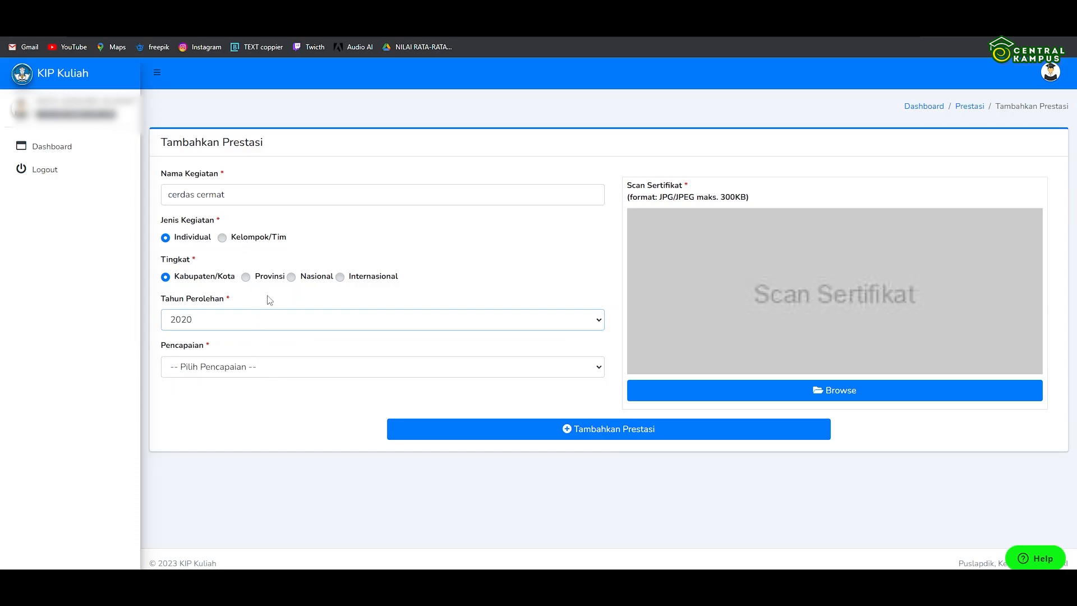
left_click(278, 369)
left_click(254, 395)
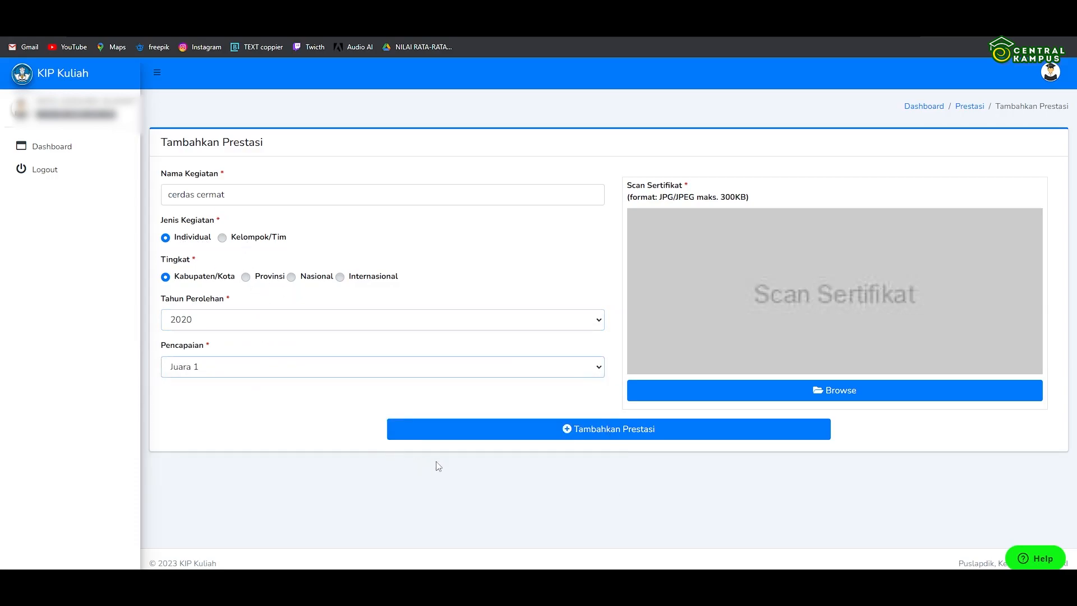
Step: Try to submit the achievement without attaching a certificate scan
left_click(832, 401)
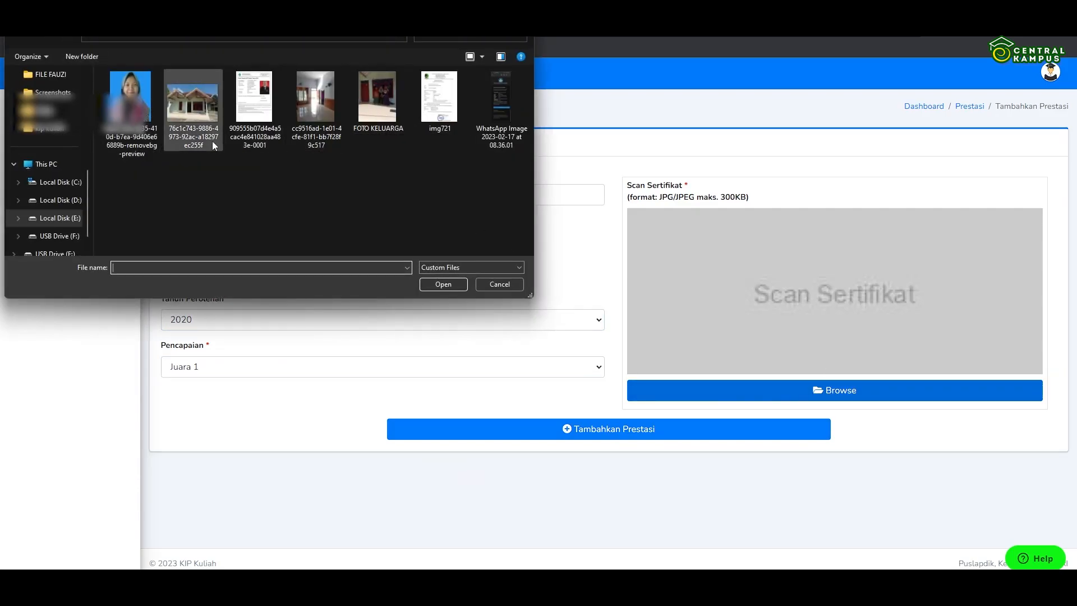
left_click(502, 283)
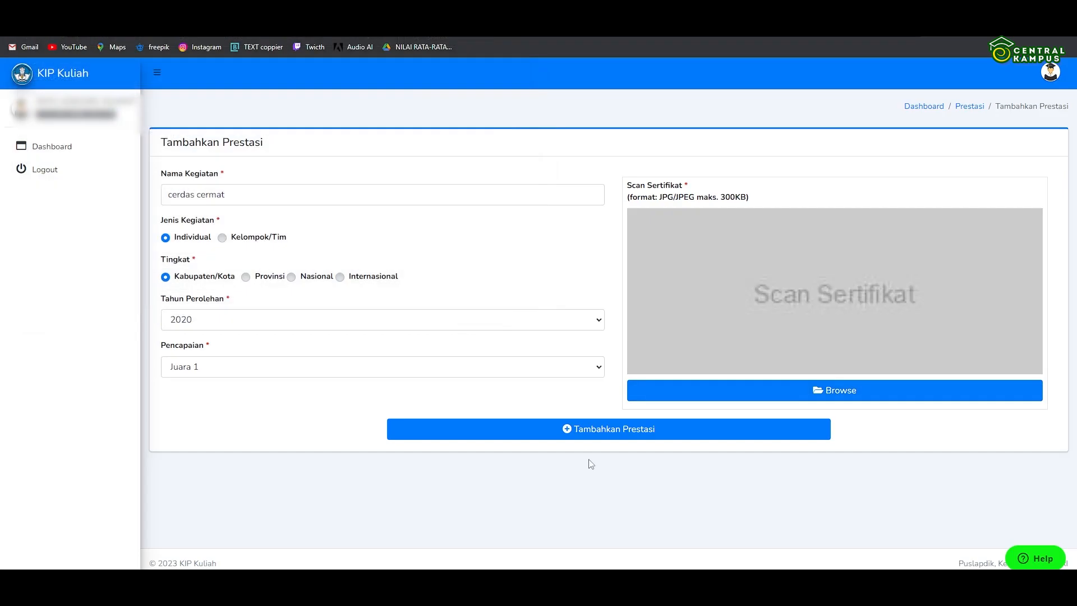
left_click(592, 432)
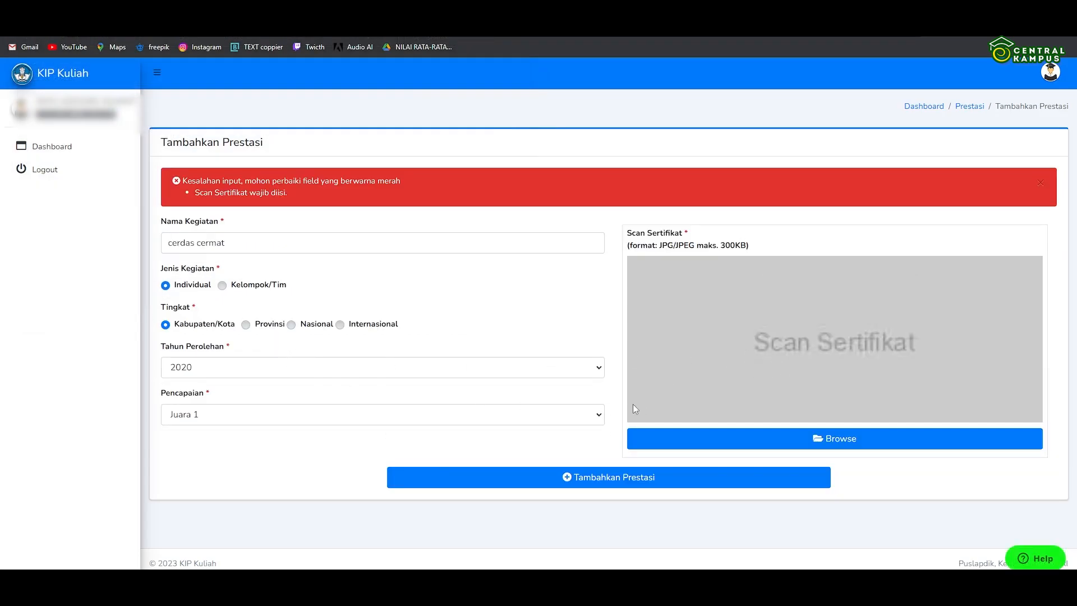
Step: Attach the image "WhatsApp Image 2023-02-17 at 08.36.01" as the certificate scan, submit the achievement, and reload the page
left_click(840, 446)
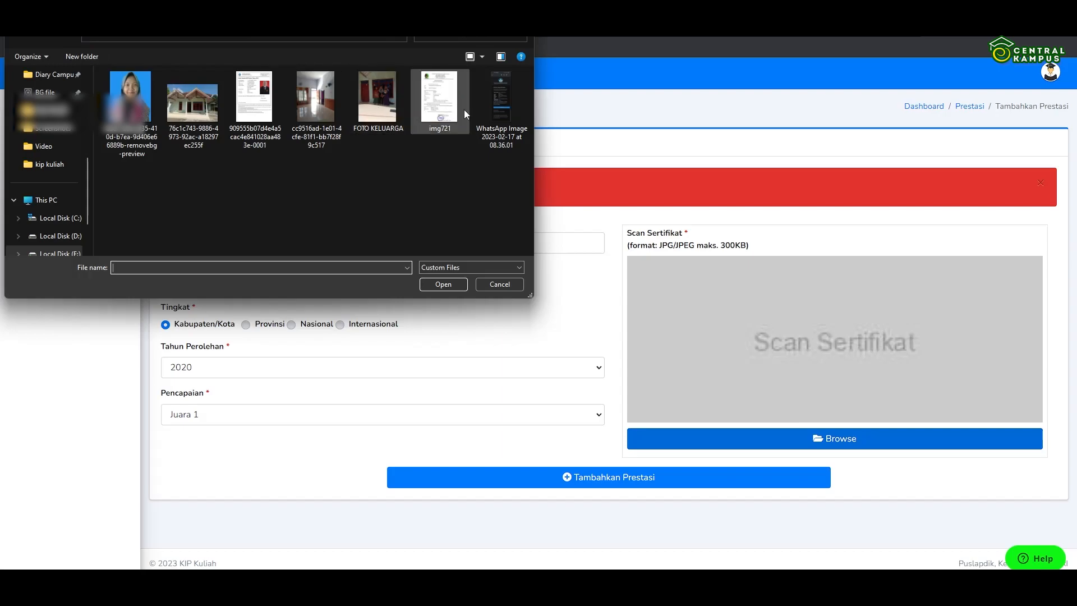
left_click(494, 132)
left_click(442, 284)
scroll(813, 443, "down", 13)
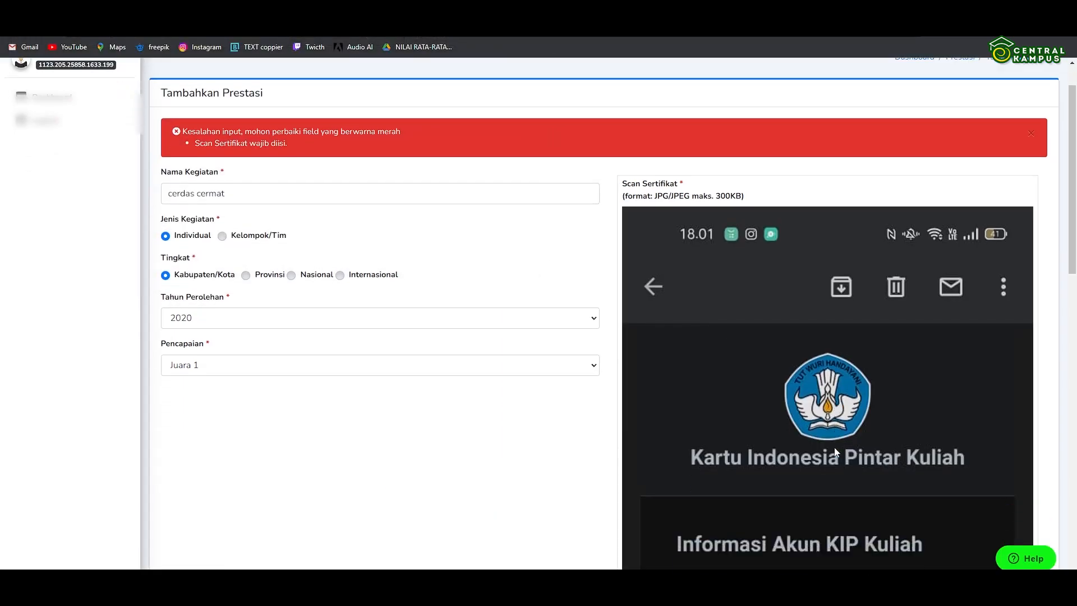
scroll(813, 442, "down", 3)
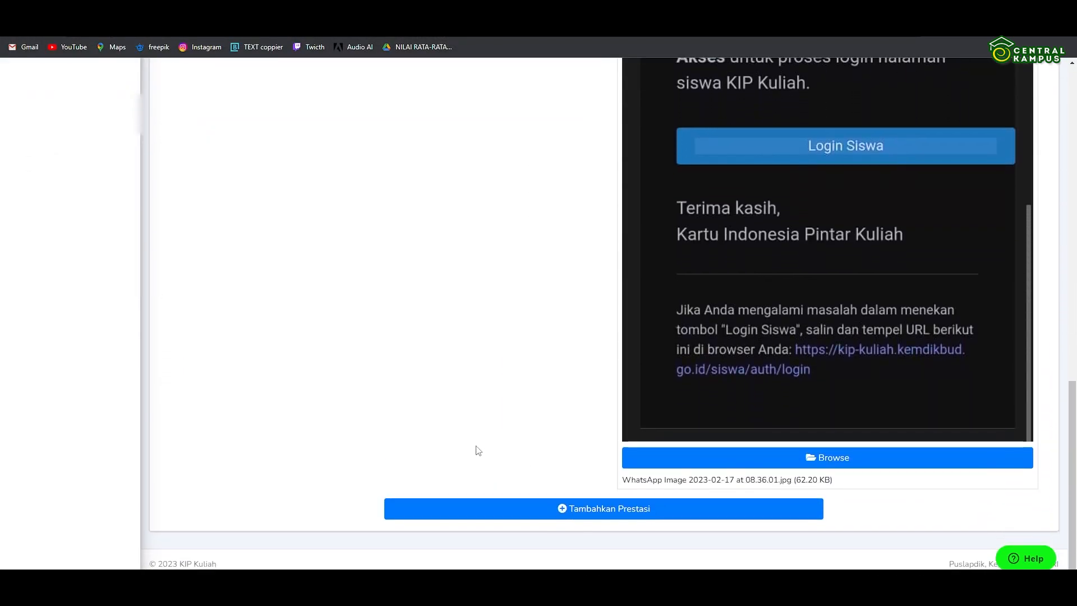
left_click(589, 513)
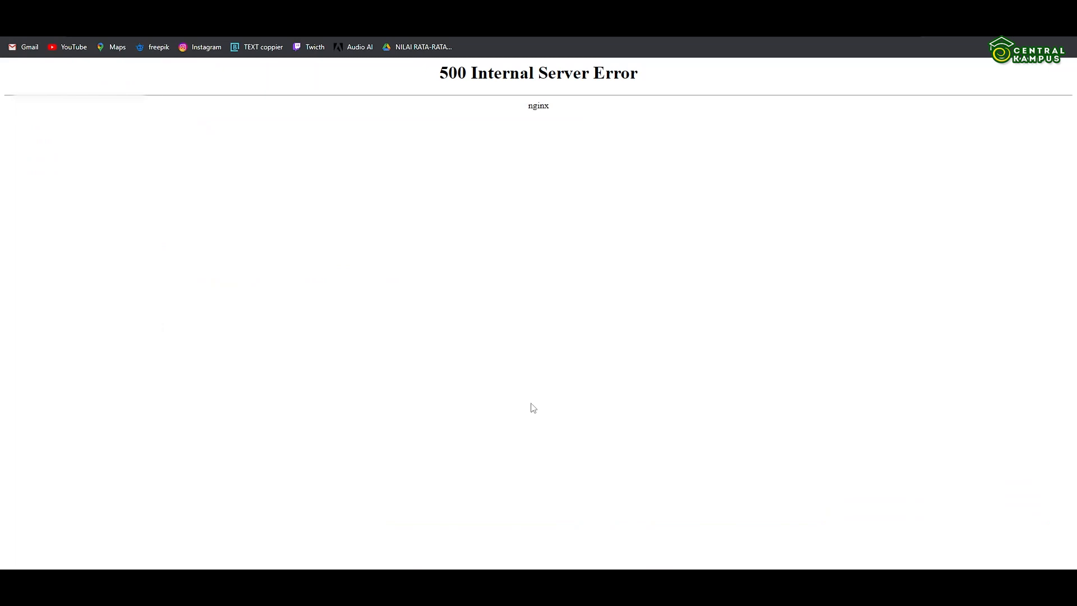
left_click(48, 38)
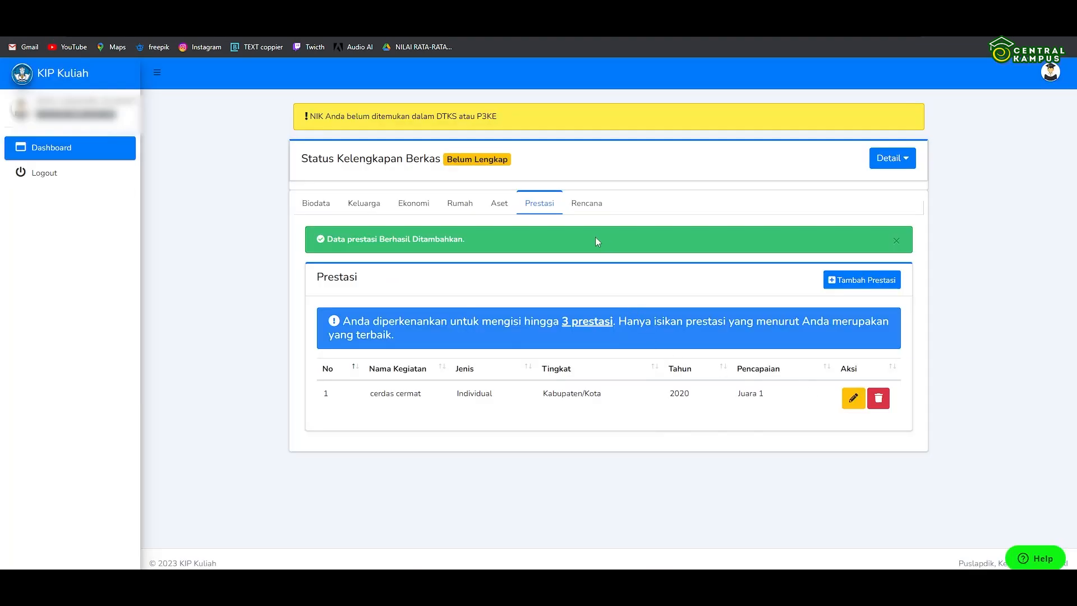
Step: Update the plan (Rencana) with Kos/Sewa as housing, Jalur Darat as origin transport and Sepeda Motor as daily transport
left_click(586, 205)
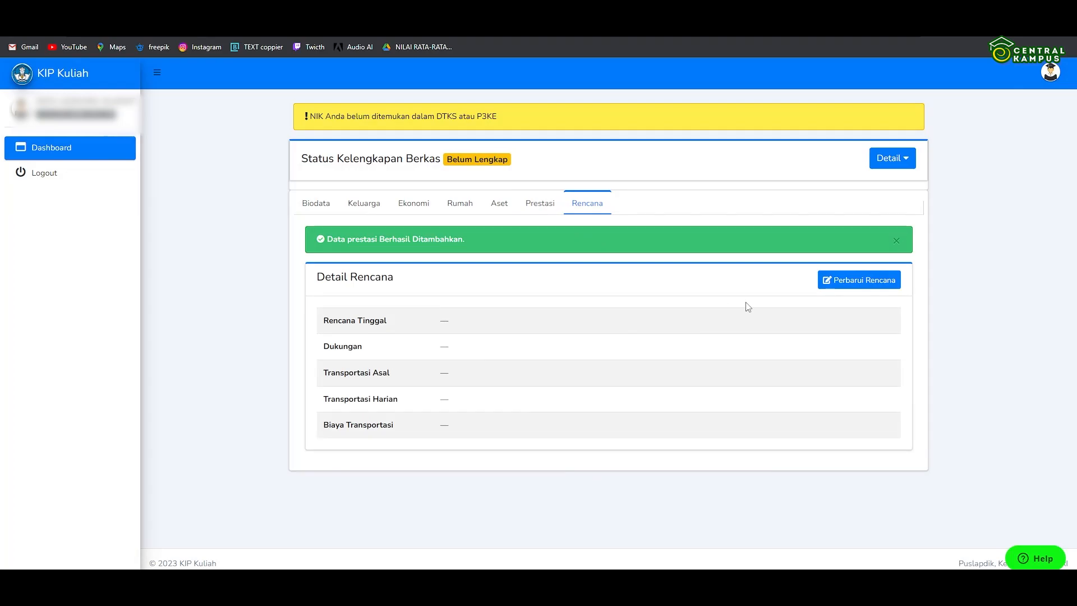
left_click(846, 289)
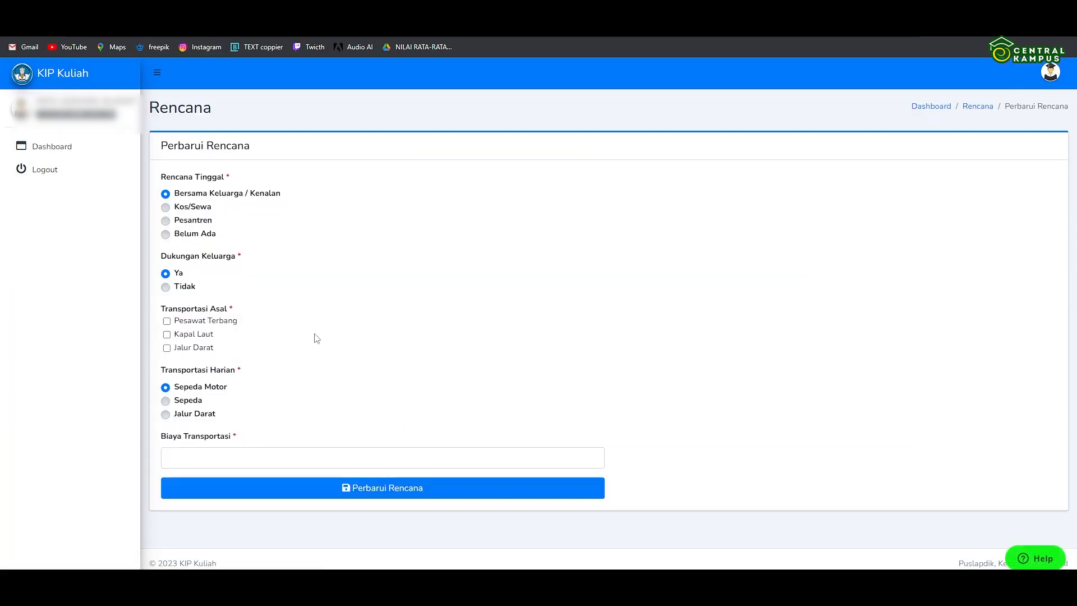
left_click(166, 208)
left_click(167, 348)
left_click(167, 402)
left_click(165, 414)
left_click(166, 387)
Step: Set the plan's transport cost to Rp 10.000 and save the plan
left_click(206, 466)
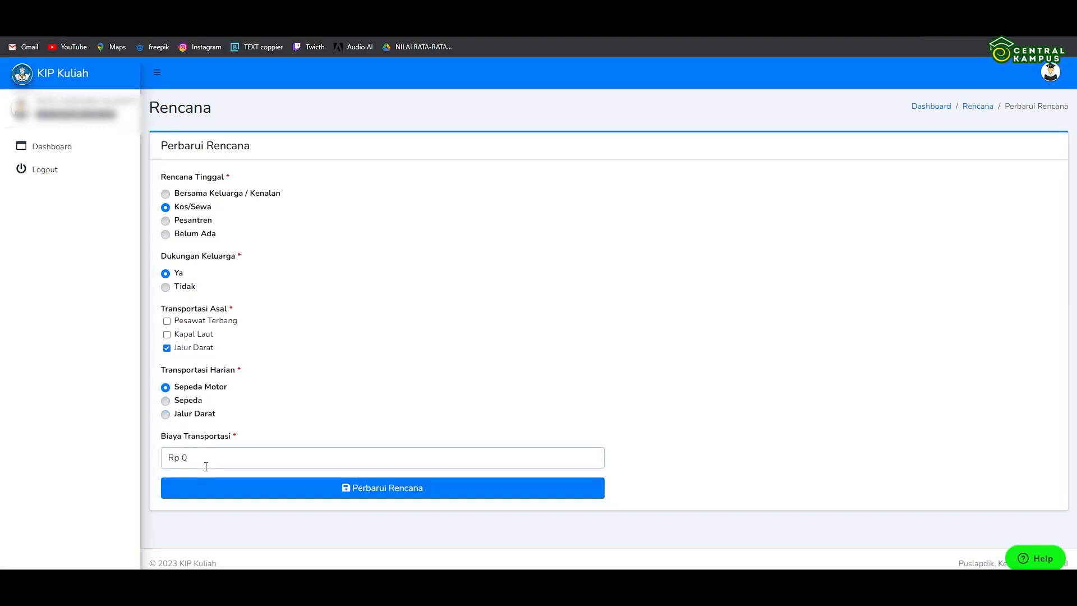
type("10.000")
left_click(269, 495)
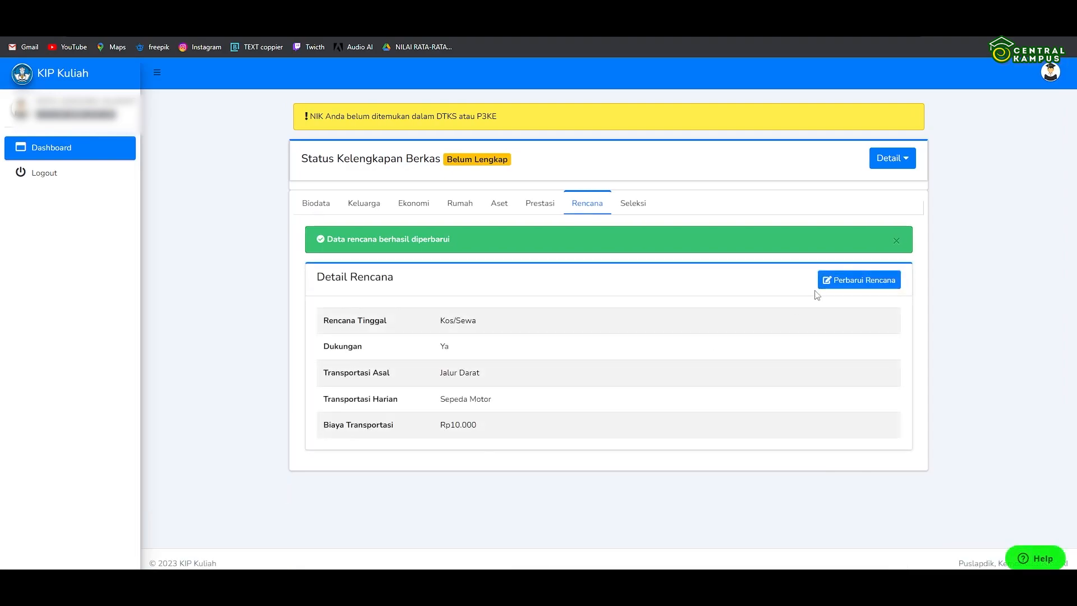